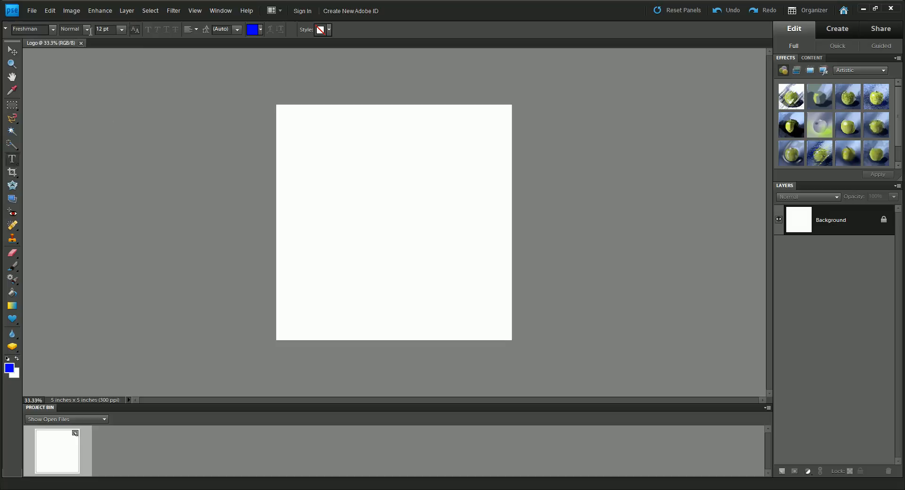
Step: Add a text layer with the letter W on the upper part of the canvas, and select the letter for formatting
click(12, 199)
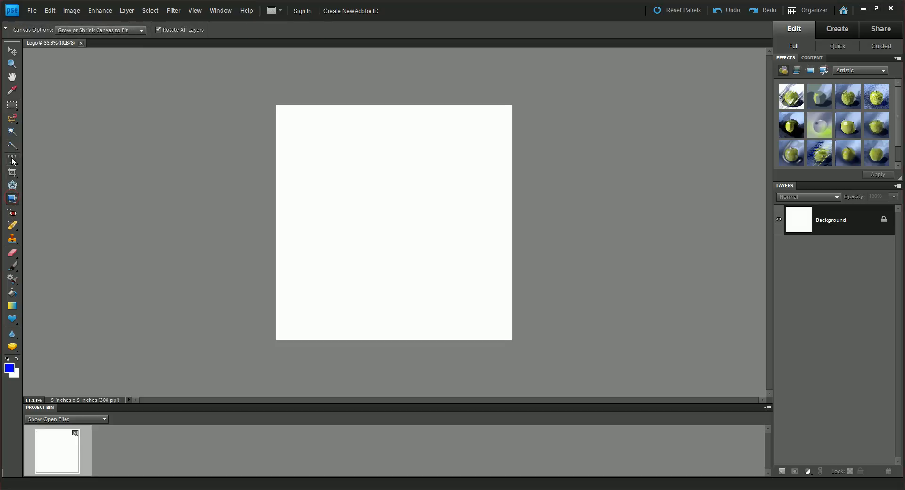
click(13, 160)
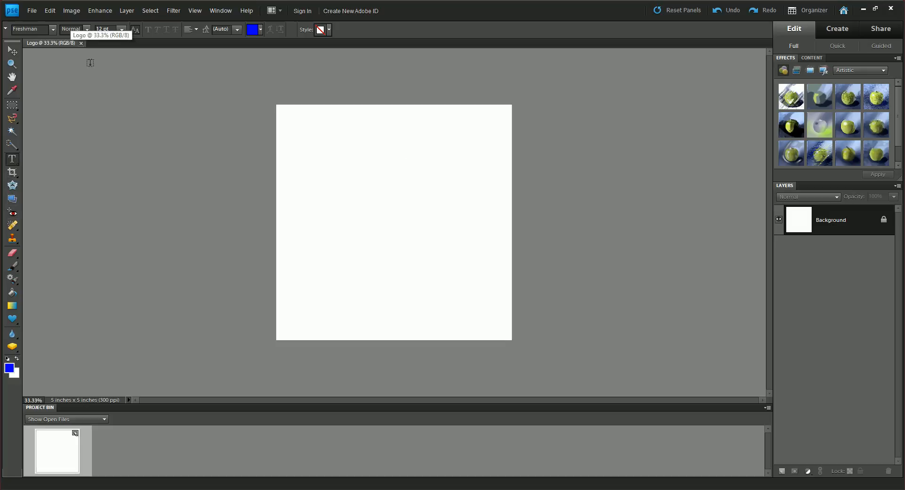
click(336, 195)
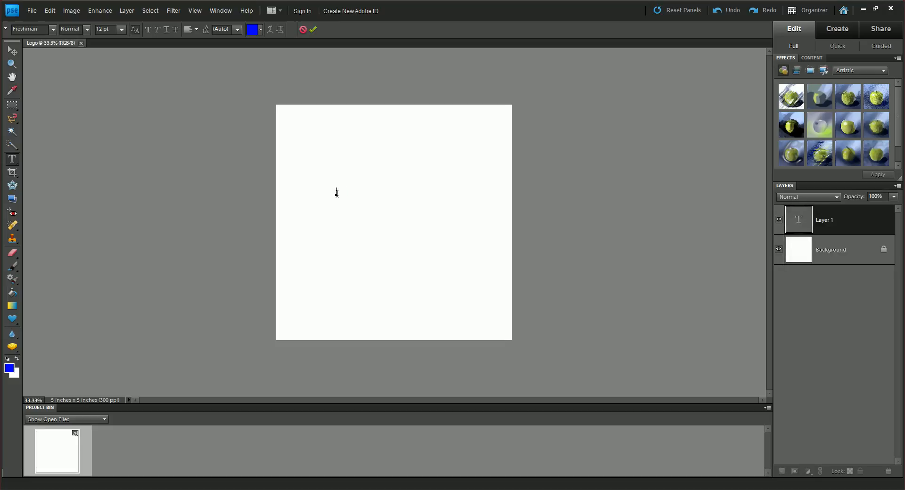
text(W)
double_click(345, 192)
Step: Try Gill Sans MT Ext Condensed Bold on the W, and switch its font back to Freshman
click(53, 30)
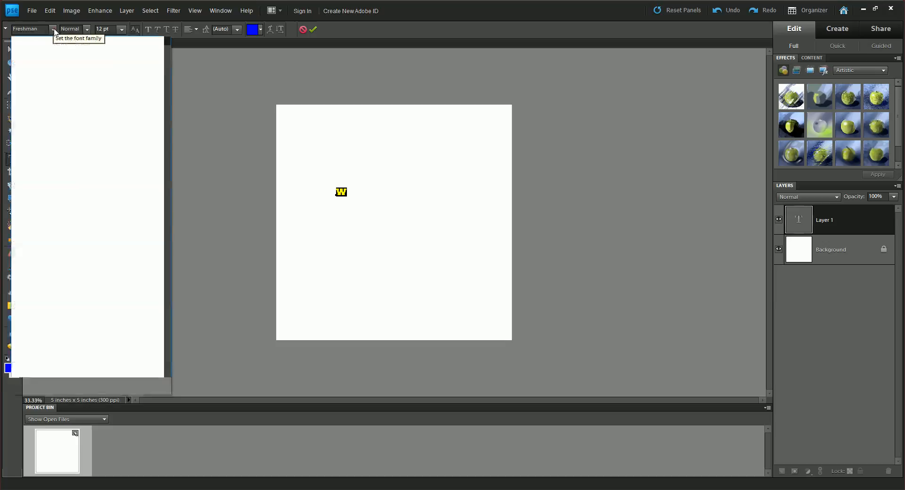
click(89, 131)
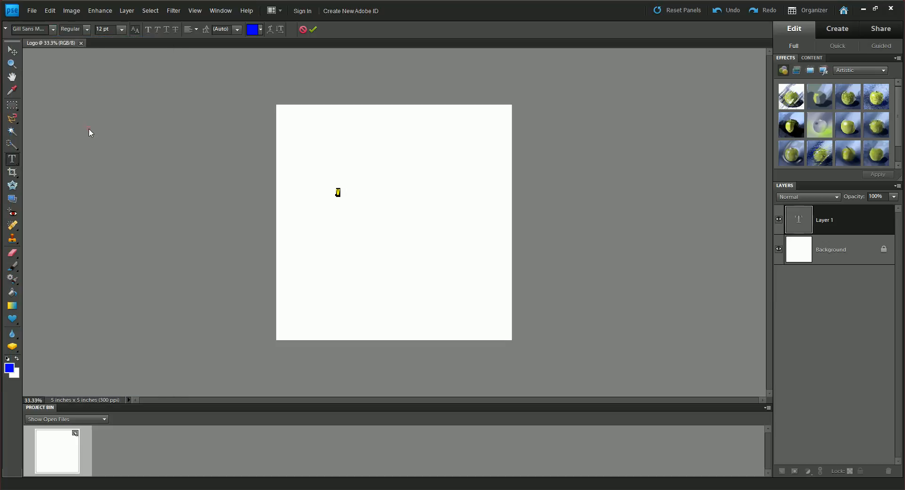
click(53, 29)
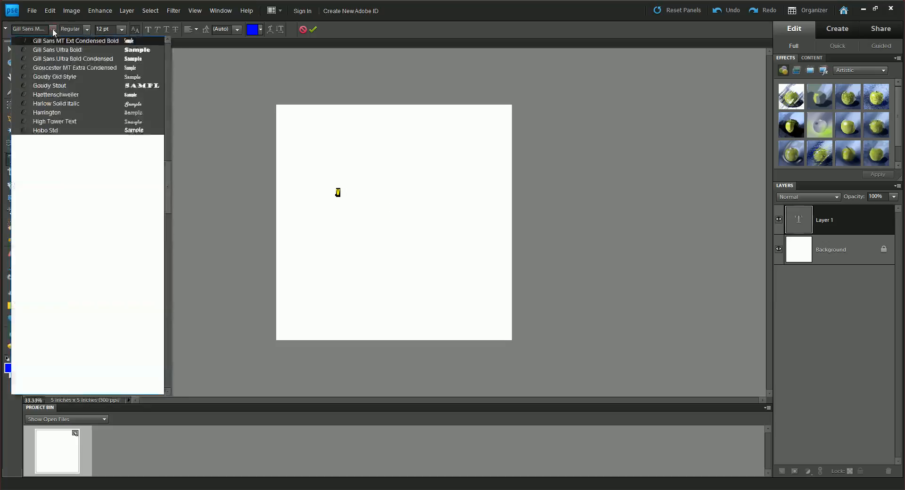
scroll(86, 80, up, 2)
scroll(86, 79, up, 2)
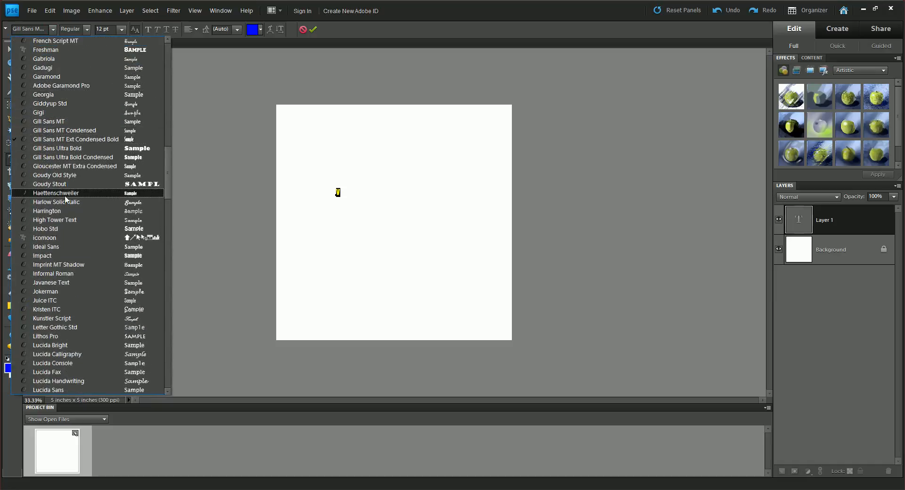
scroll(67, 198, up, 1)
click(52, 76)
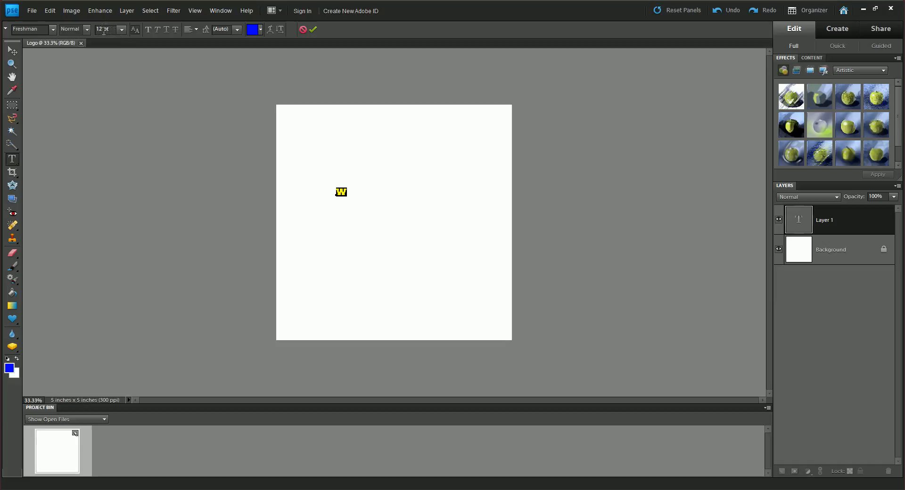
Step: Set the W to 72 pt in RGB Red and commit the text
click(121, 30)
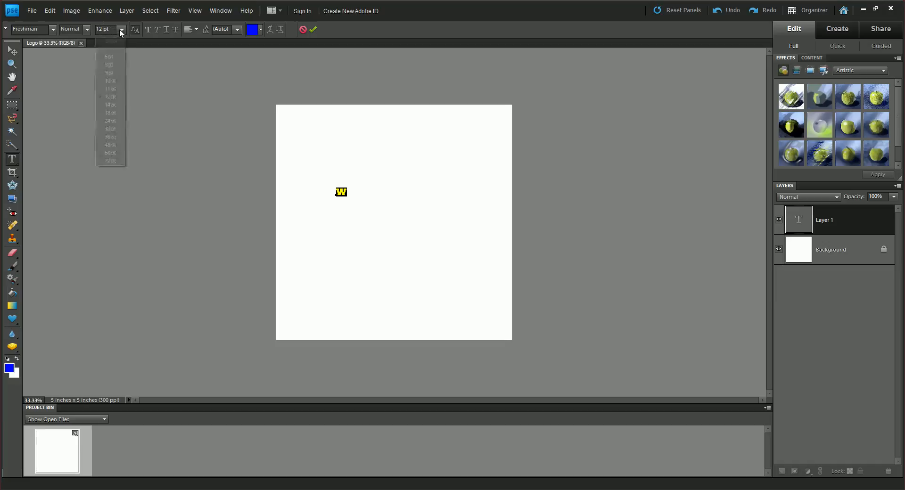
click(108, 160)
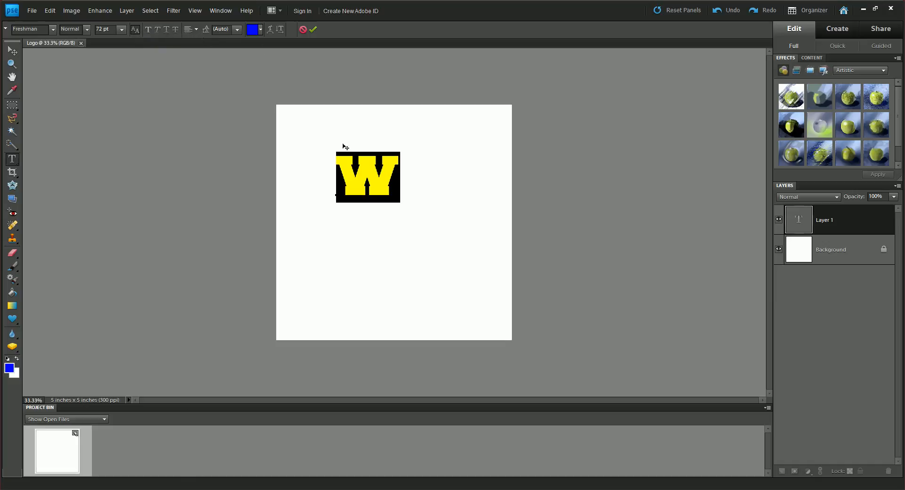
click(261, 31)
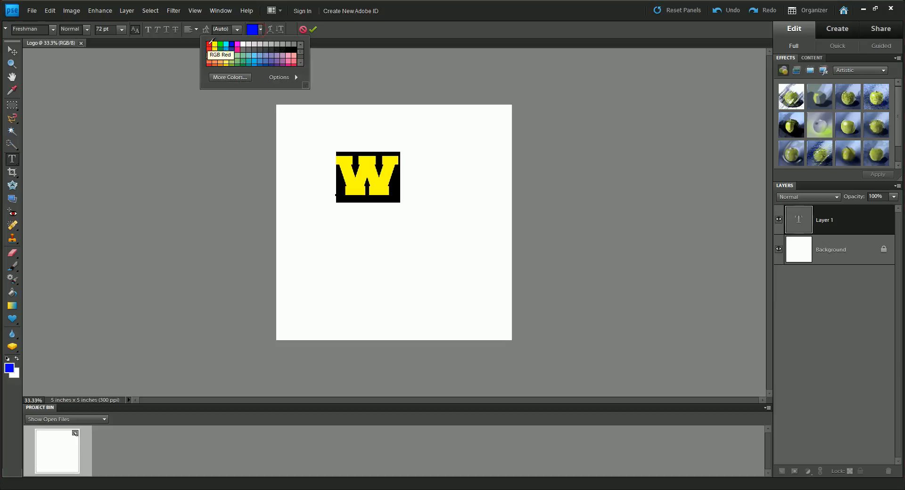
click(209, 42)
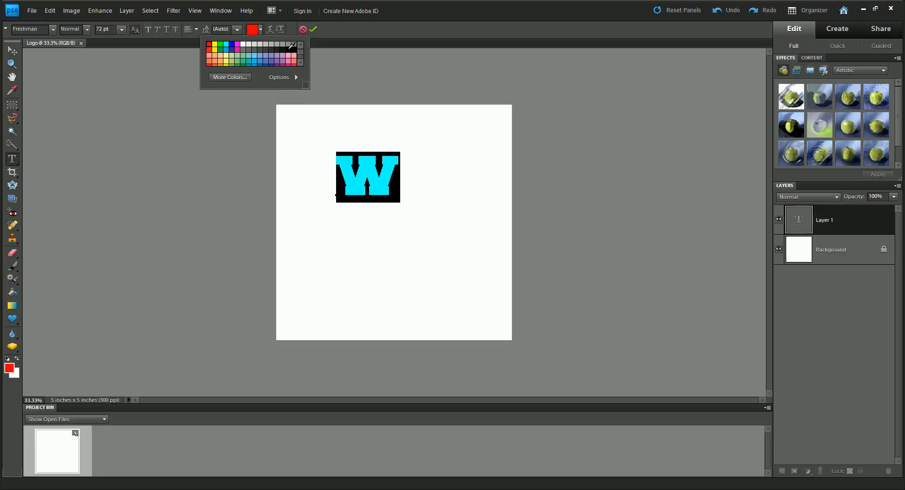
click(259, 29)
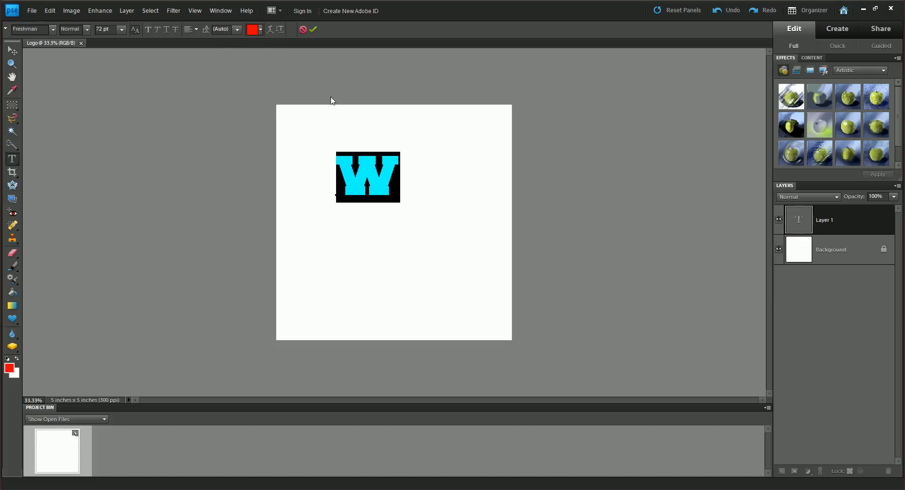
click(313, 29)
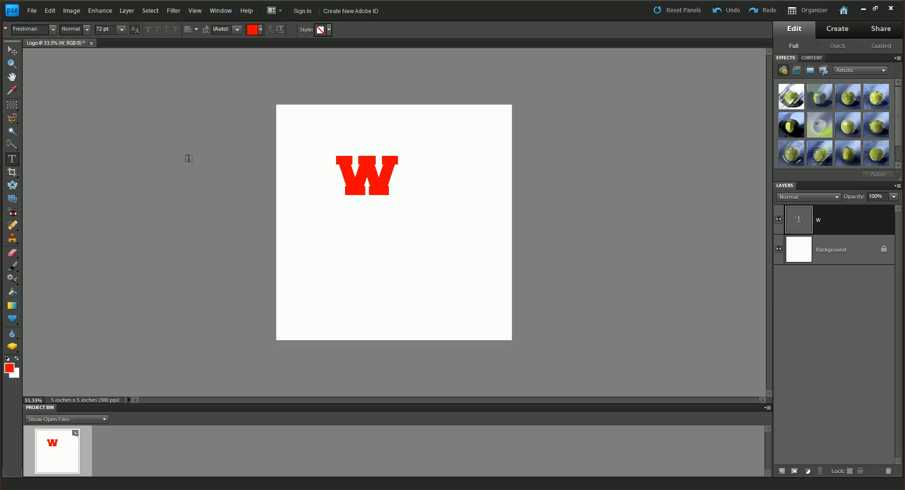
Step: Move the red W down and to the right, closer to the canvas centre
click(13, 52)
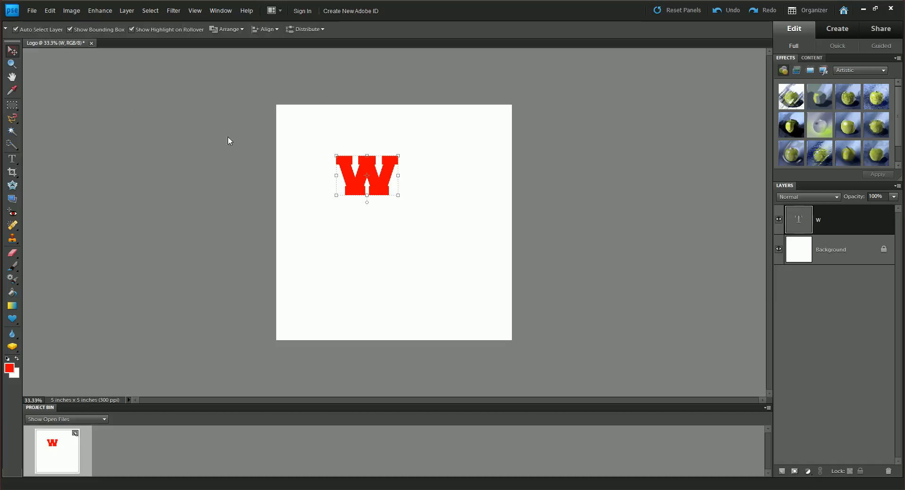
drag(378, 183, 395, 202)
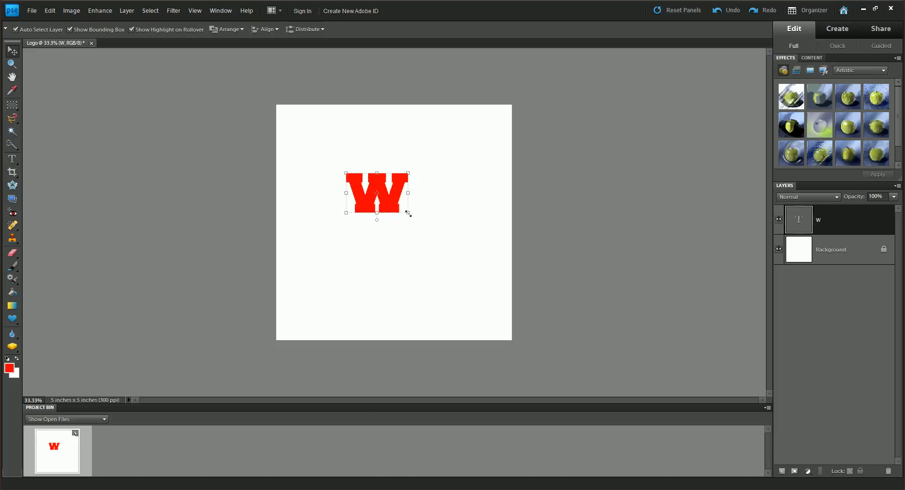
drag(408, 213, 423, 253)
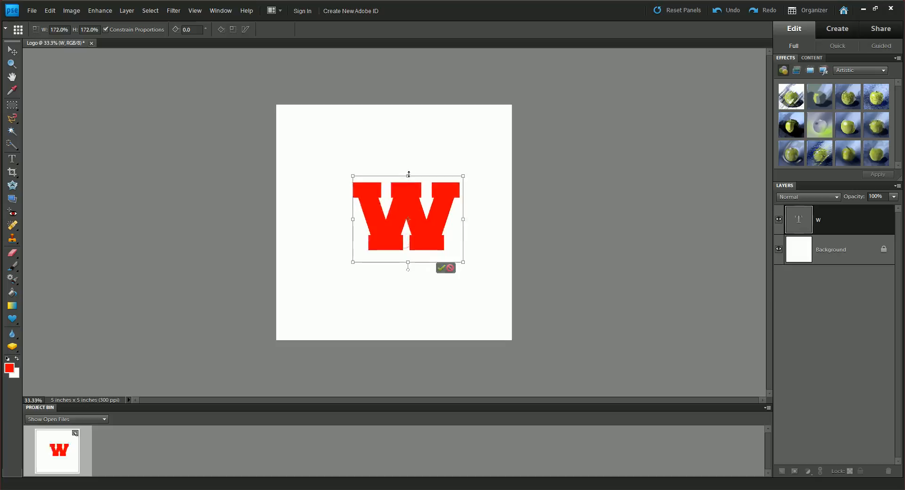
drag(350, 218, 314, 219)
mouse_move(389, 175)
mouse_down()
mouse_move(389, 152)
mouse_move(392, 169)
mouse_up()
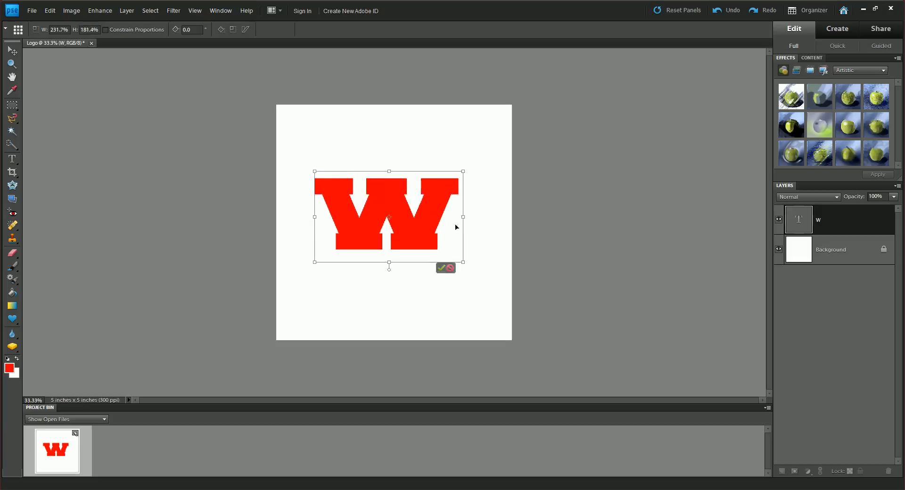
click(451, 268)
Step: Scale the W proportionally to about 223.2%, position it near the middle of the canvas and commit the transform
drag(407, 213, 445, 251)
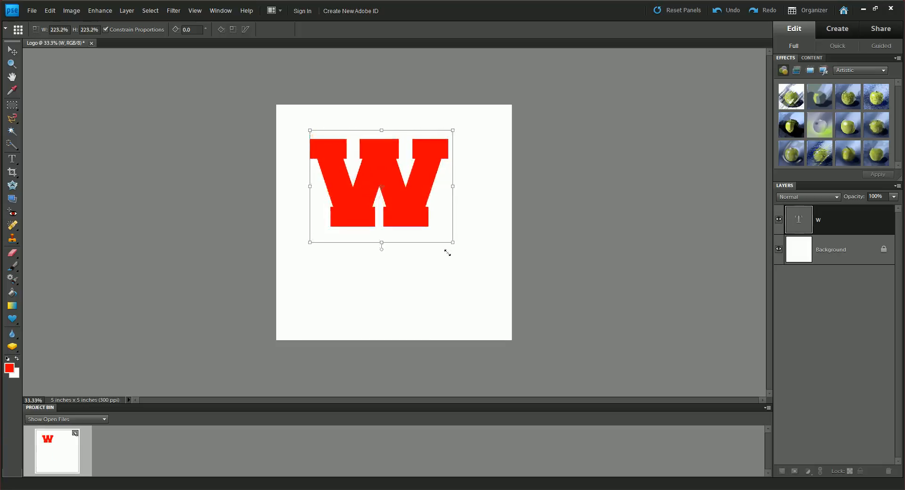
drag(410, 204, 418, 223)
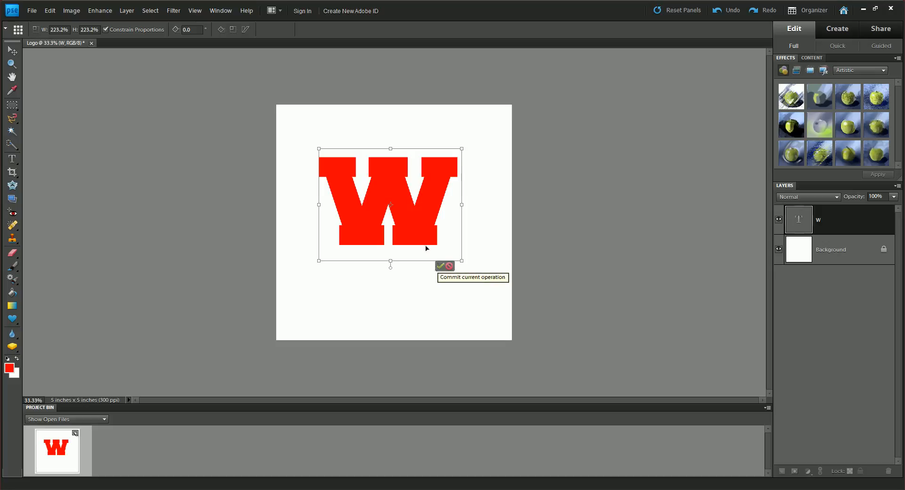
click(440, 266)
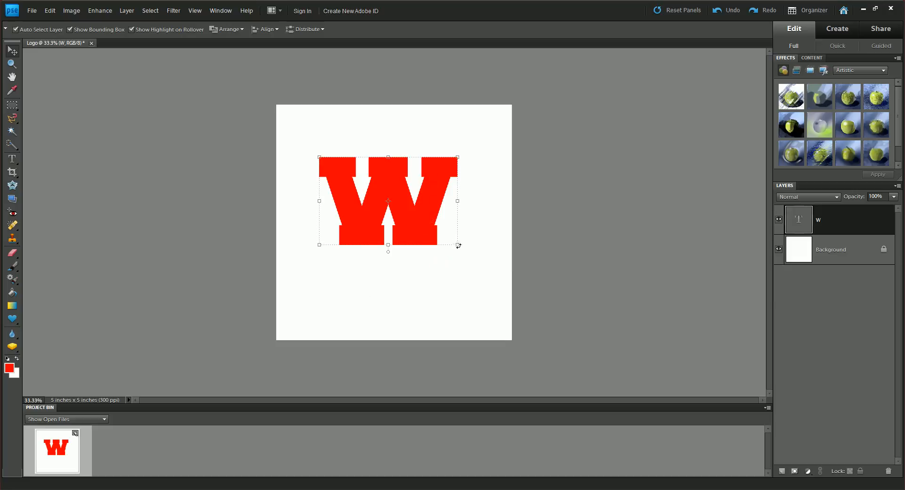
drag(457, 245, 390, 226)
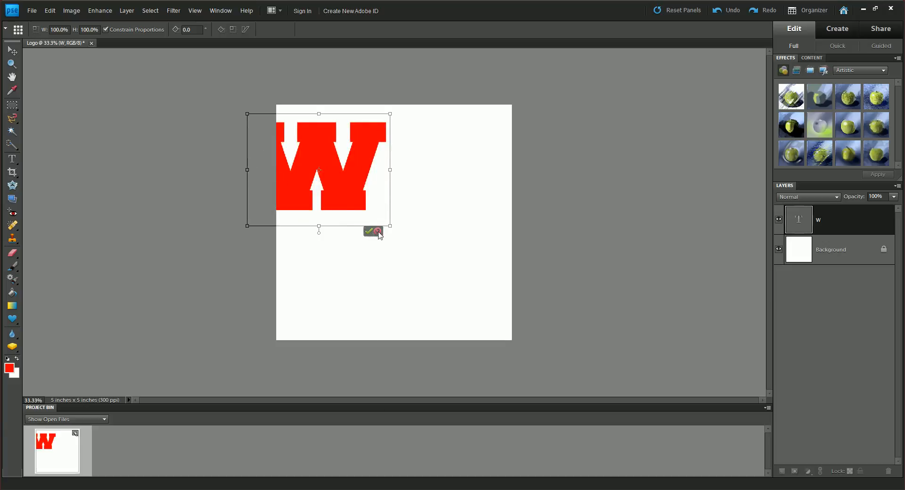
click(378, 231)
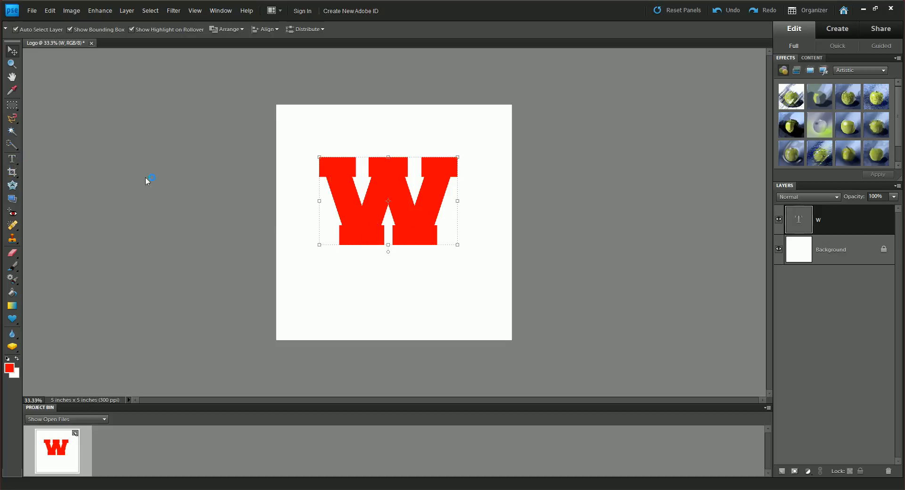
Step: Try adding a second W after the large letter, and delete the extra character
click(9, 162)
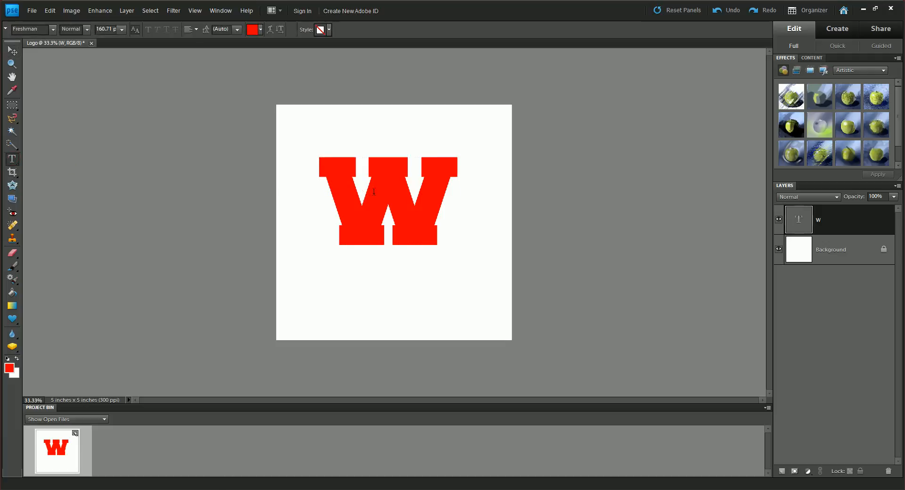
click(448, 202)
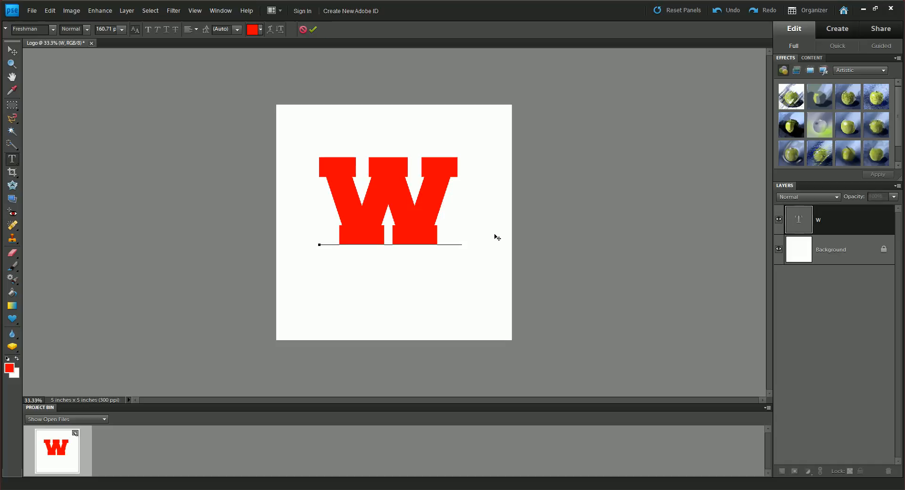
text(W)
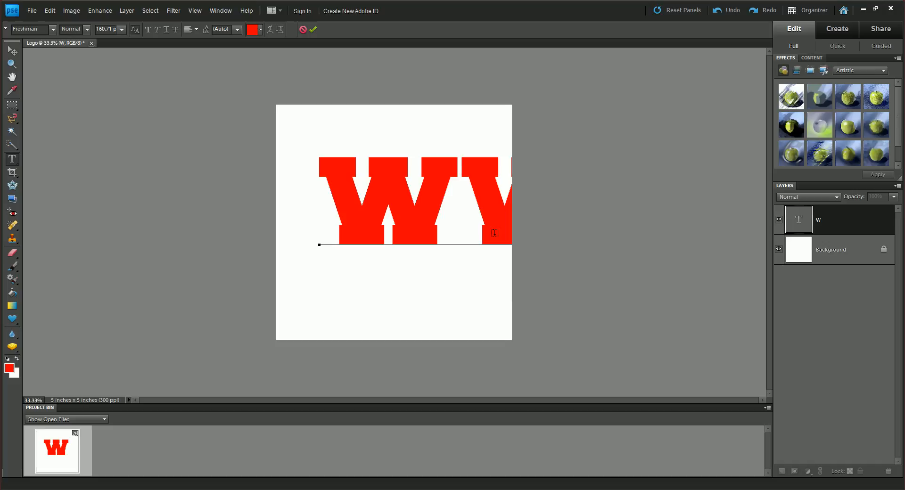
key(BackSpace)
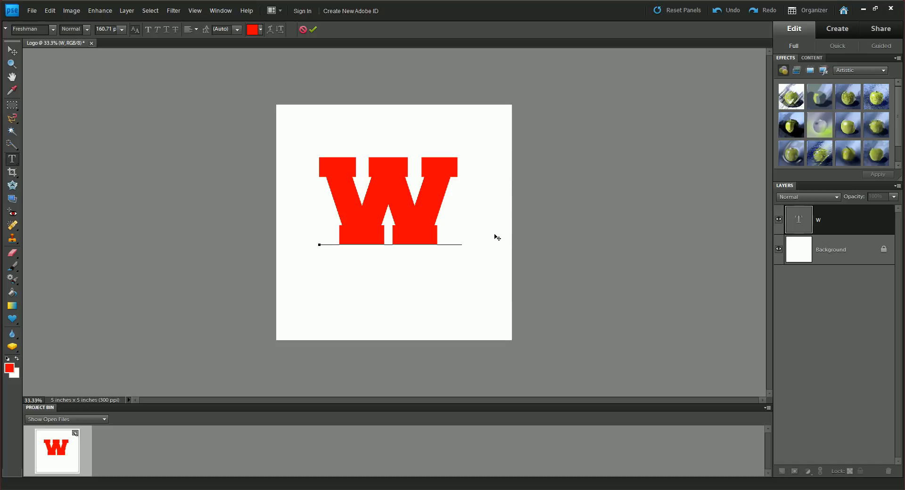